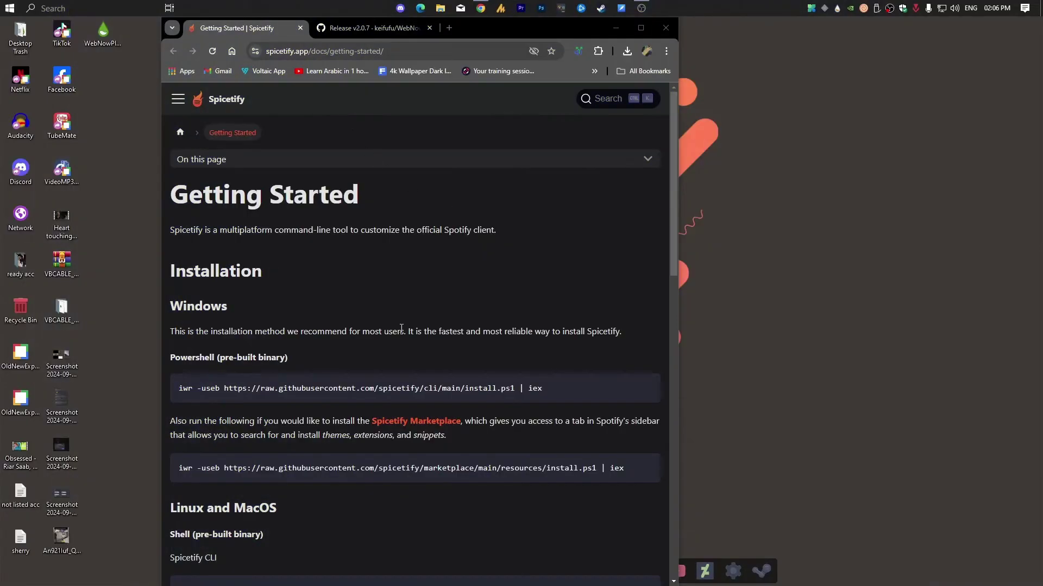
Scroll the Spicetify Getting Started page down to the Windows PowerShell install commands
scroll(401, 328, "down", 1)
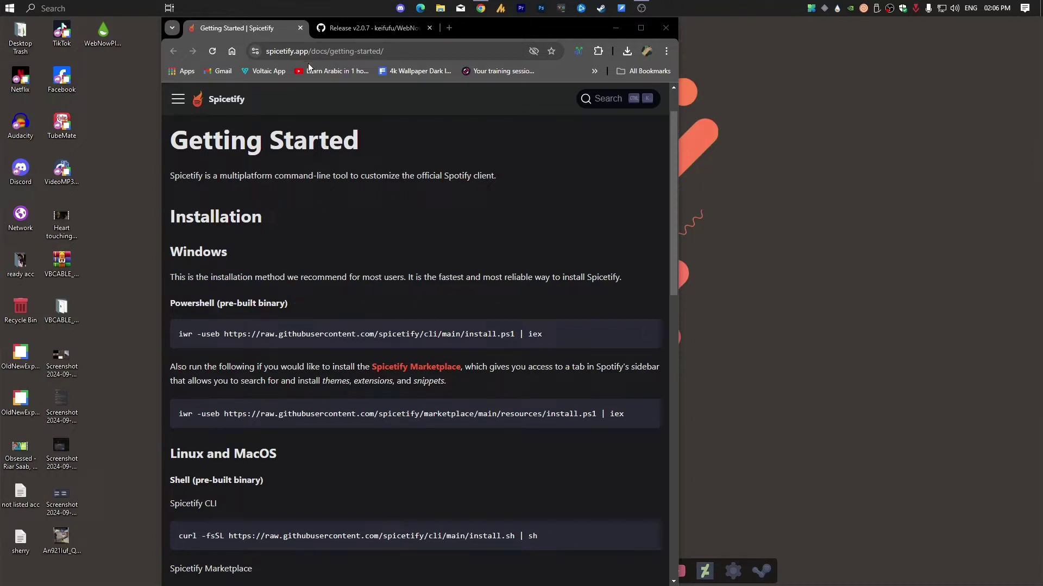
Copy the iwr install command and launch Windows PowerShell as administrator
left_click_drag(560, 334, 155, 334)
left_click(647, 333)
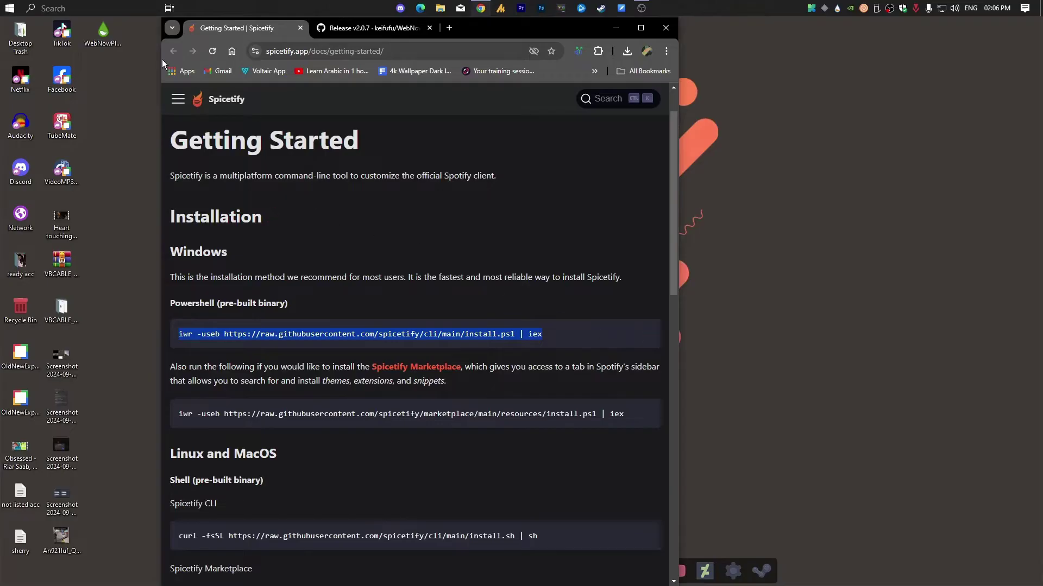
key("super")
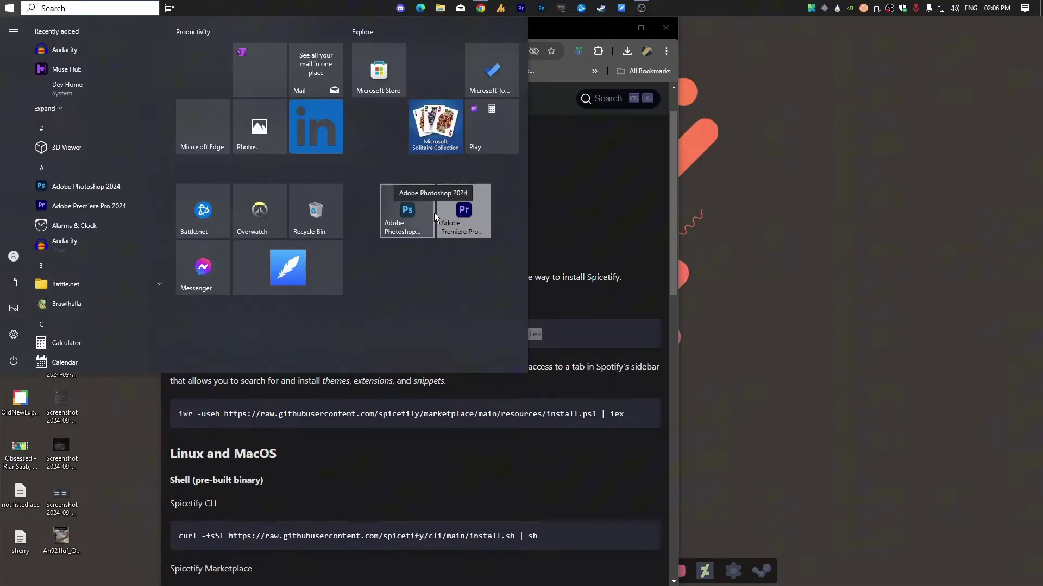
type("powershell")
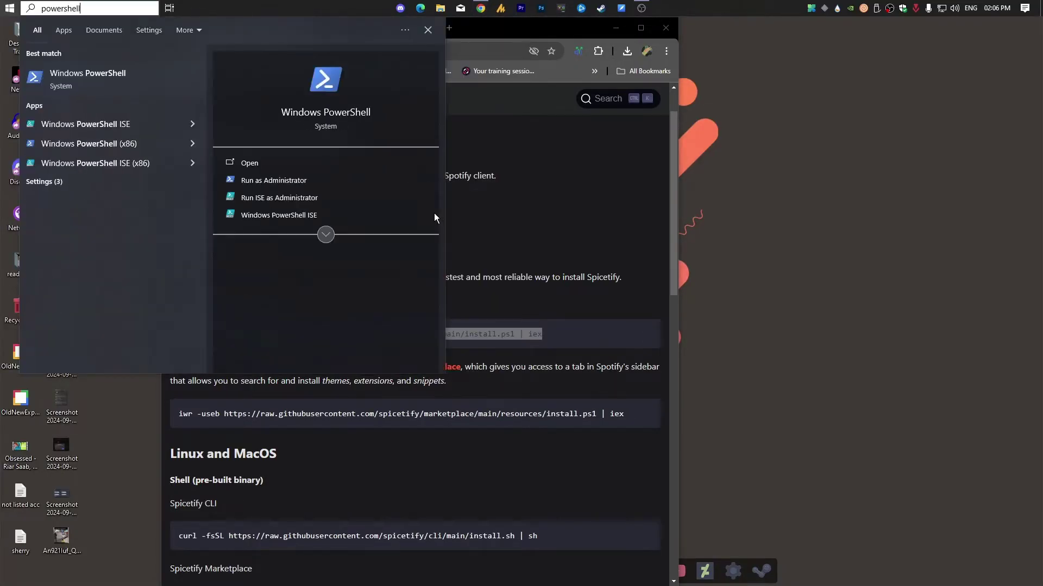
key("shift+F10")
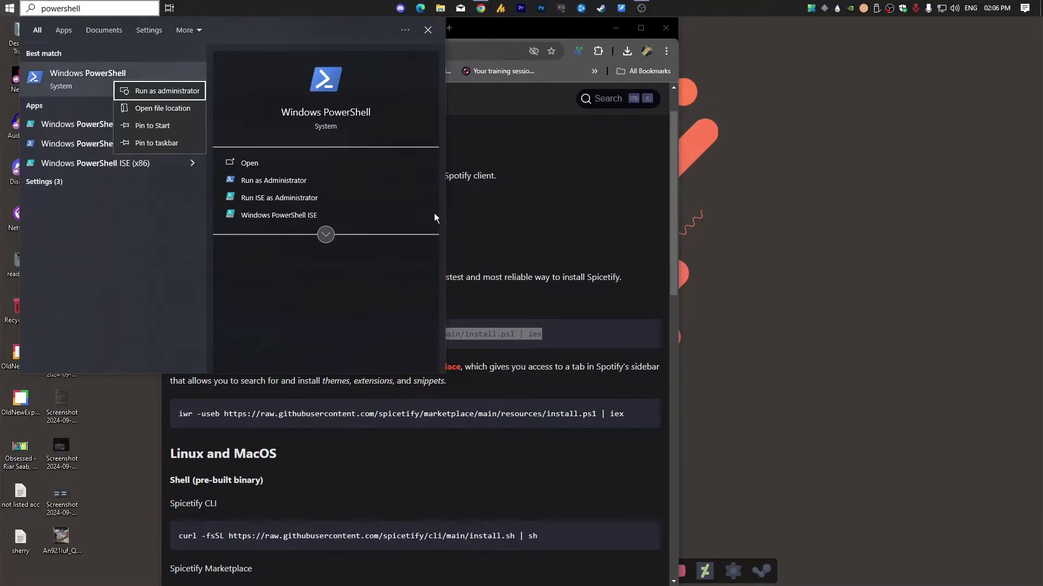
left_click(183, 94)
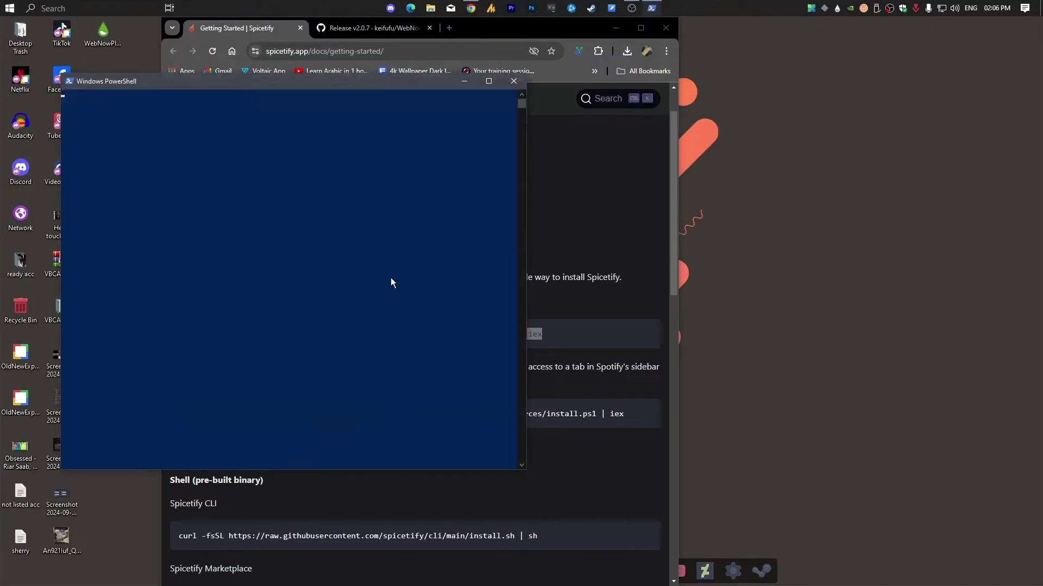
Widen the PowerShell window, run the pasted spicetify install command, and answer n to aborting
left_click_drag(526, 471, 812, 425)
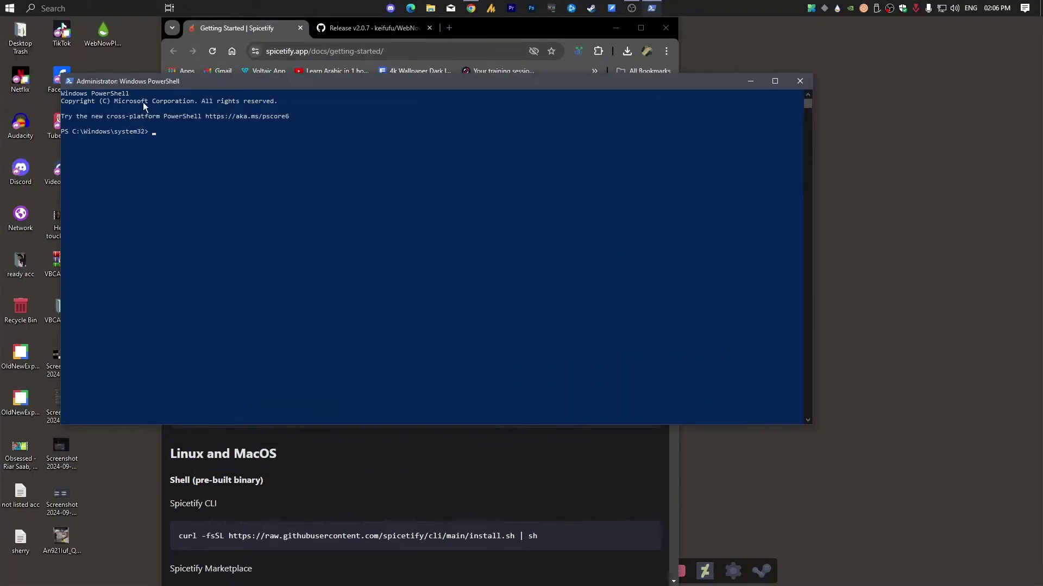
key("ctrl+v")
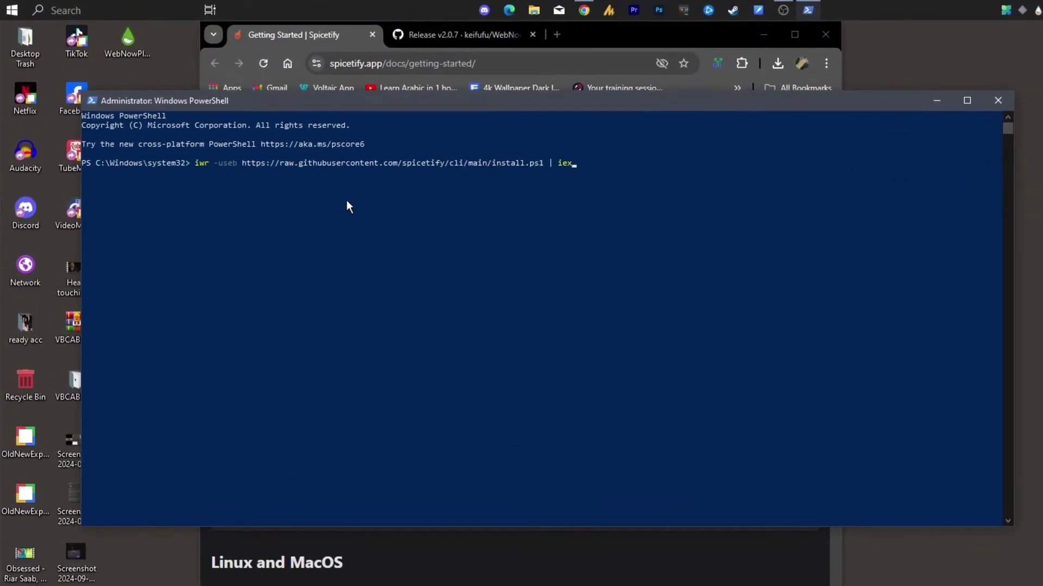
key("Return")
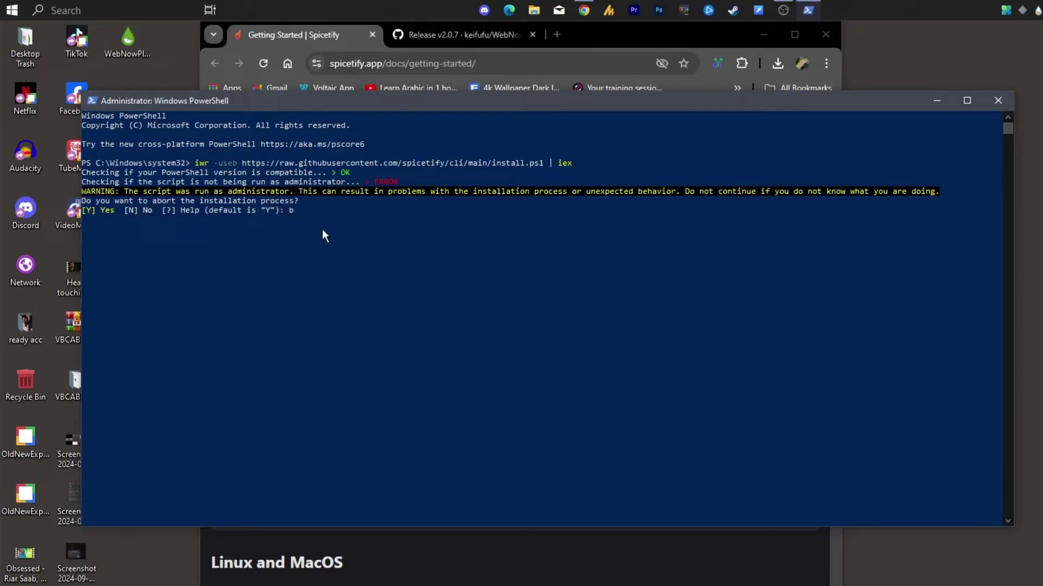
key("BackSpace")
type("n")
key("Return")
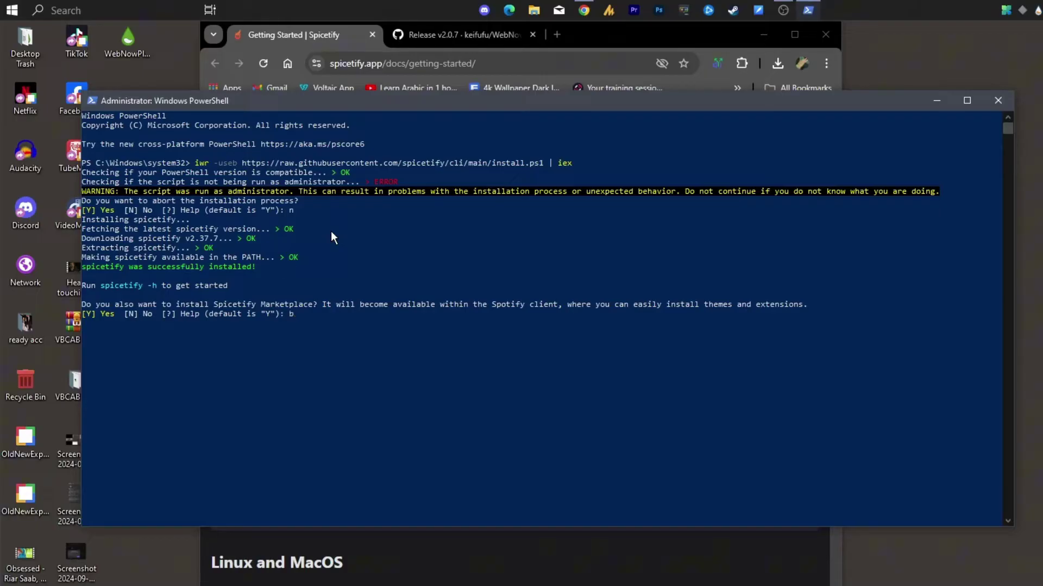
Decline installing Spicetify Marketplace with n, then exit PowerShell
type("n")
key("Return")
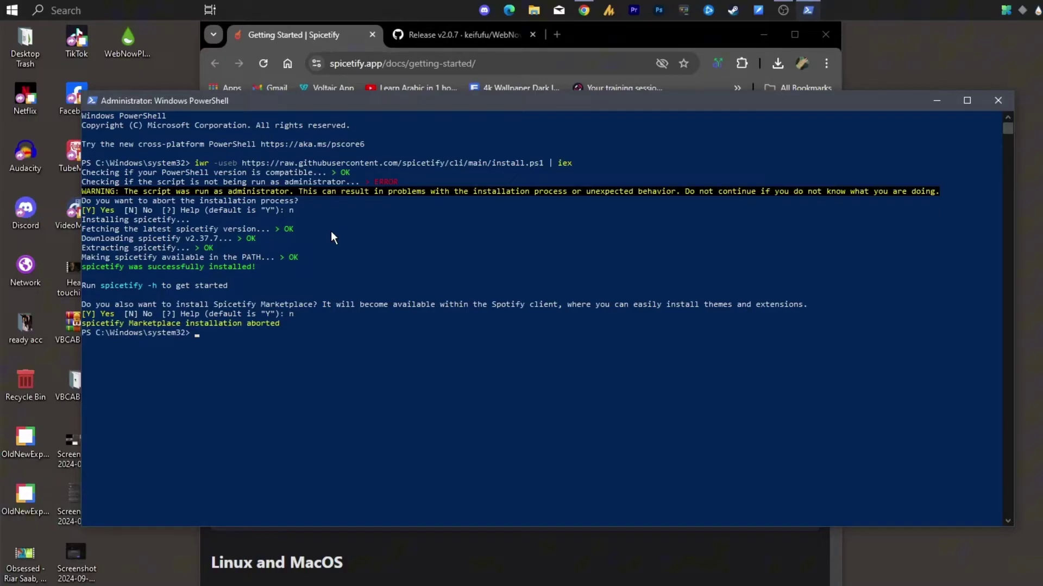
type("exit")
key("Return")
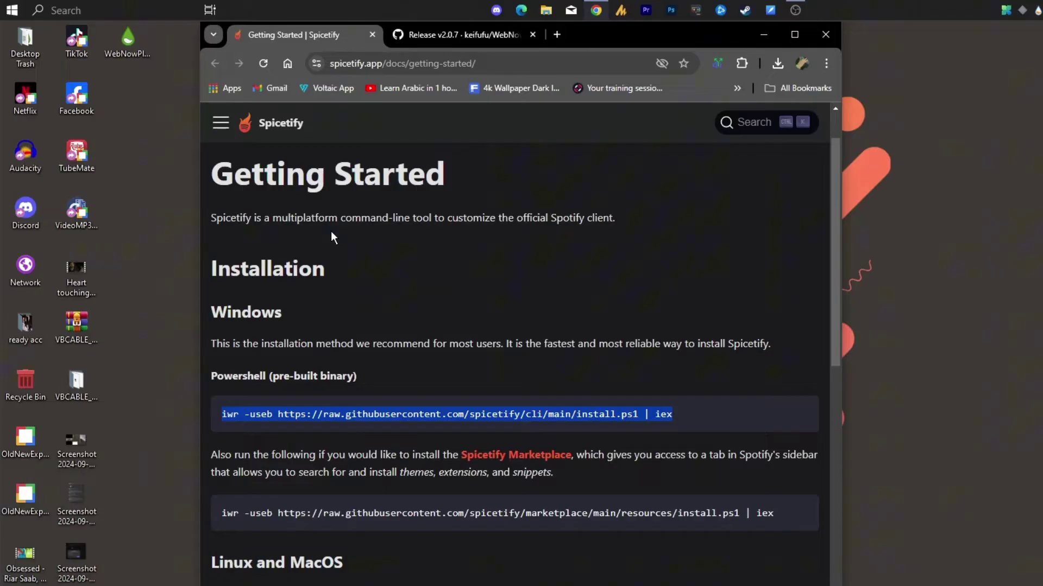
Go to the WebNowPlaying-Rainmeter Release v2.0.7 page and click its download image
left_click(478, 36)
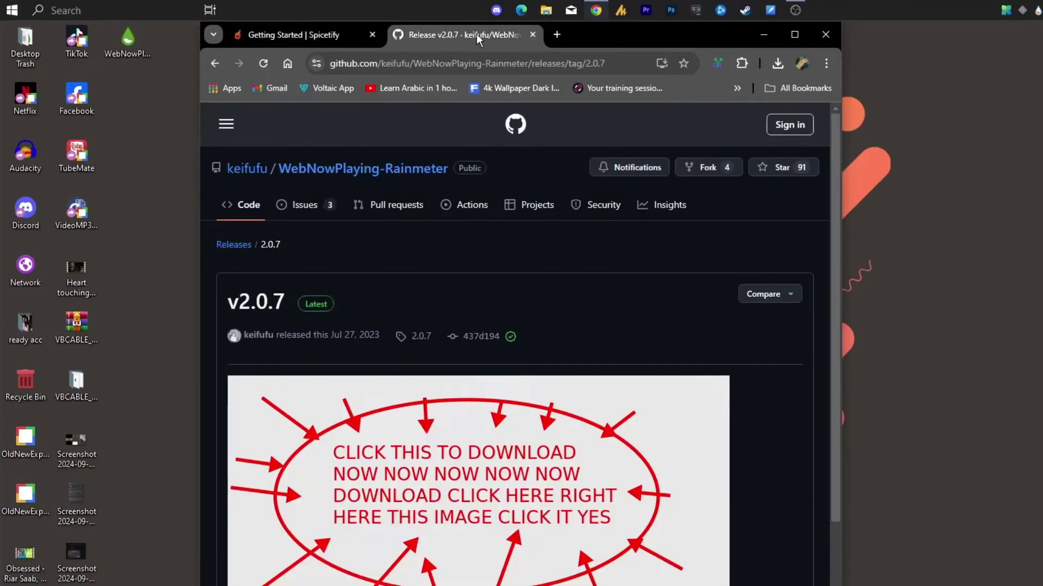
left_click(489, 63)
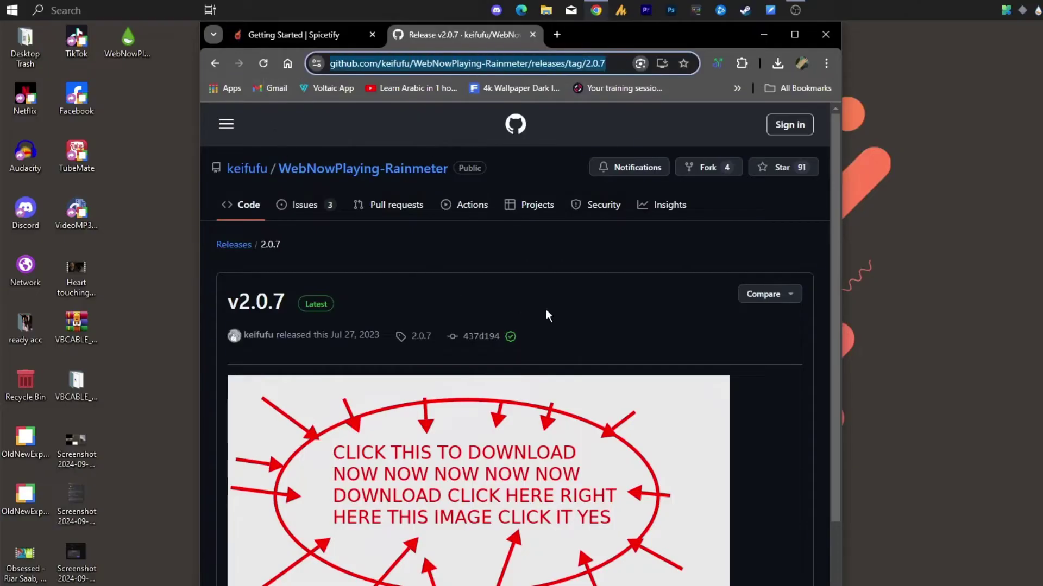
scroll(487, 481, "down", 1)
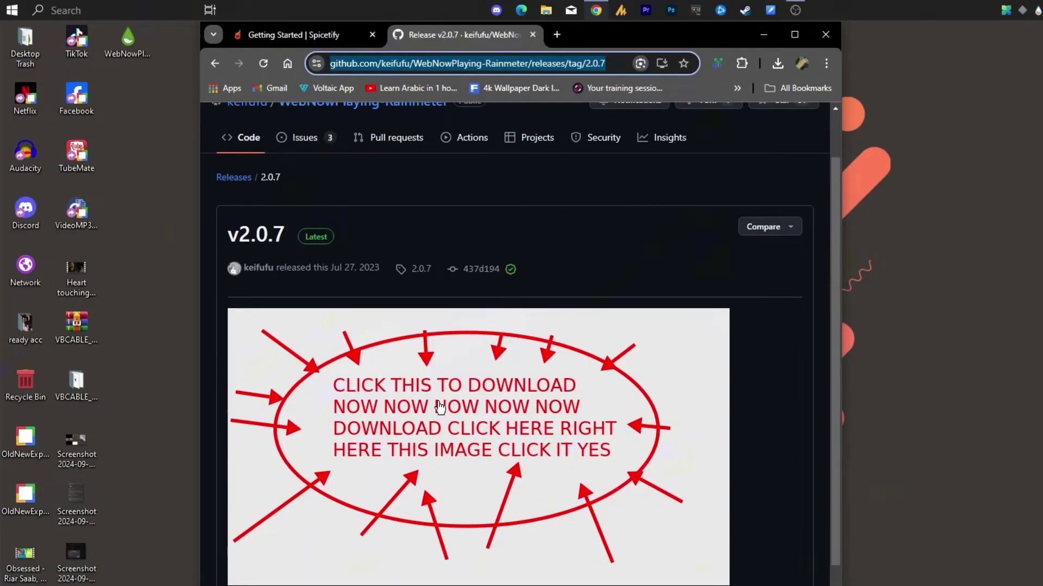
left_click(507, 468)
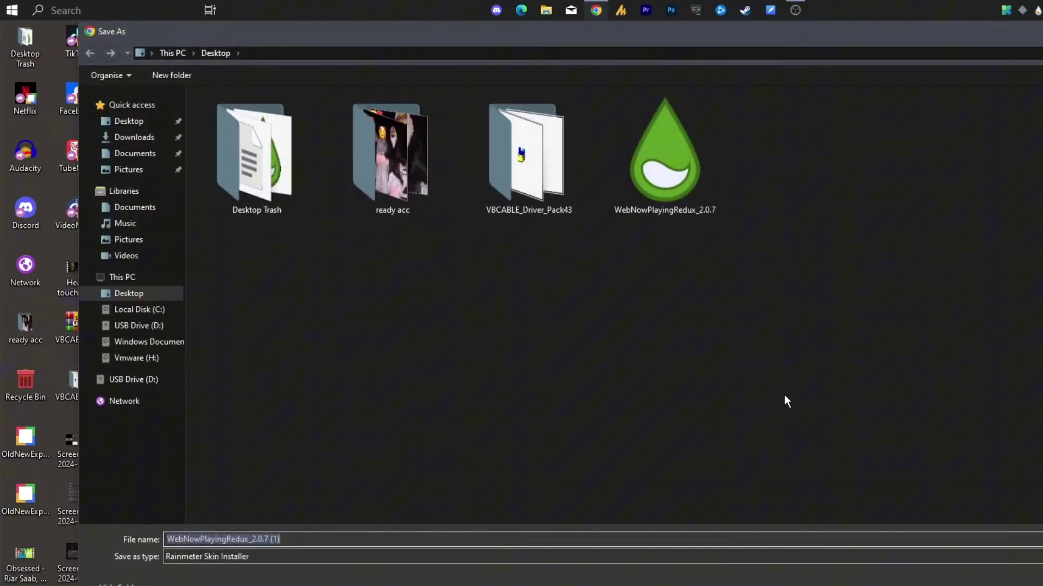
Save WebNowPlayingRedux_2.0.7 to the Desktop and install it with Rainmeter Skin Installer
left_click(668, 212)
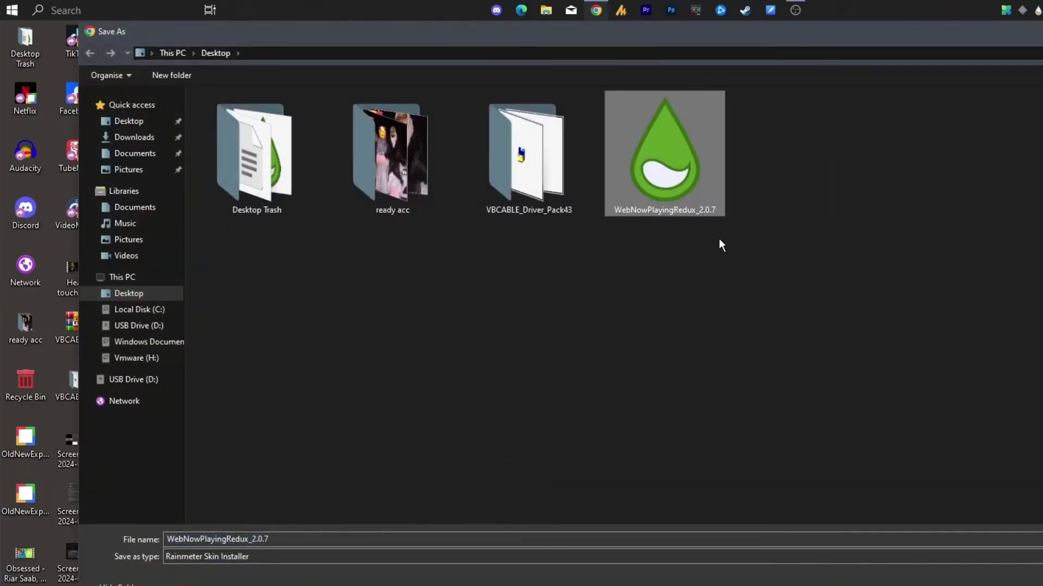
key("Return")
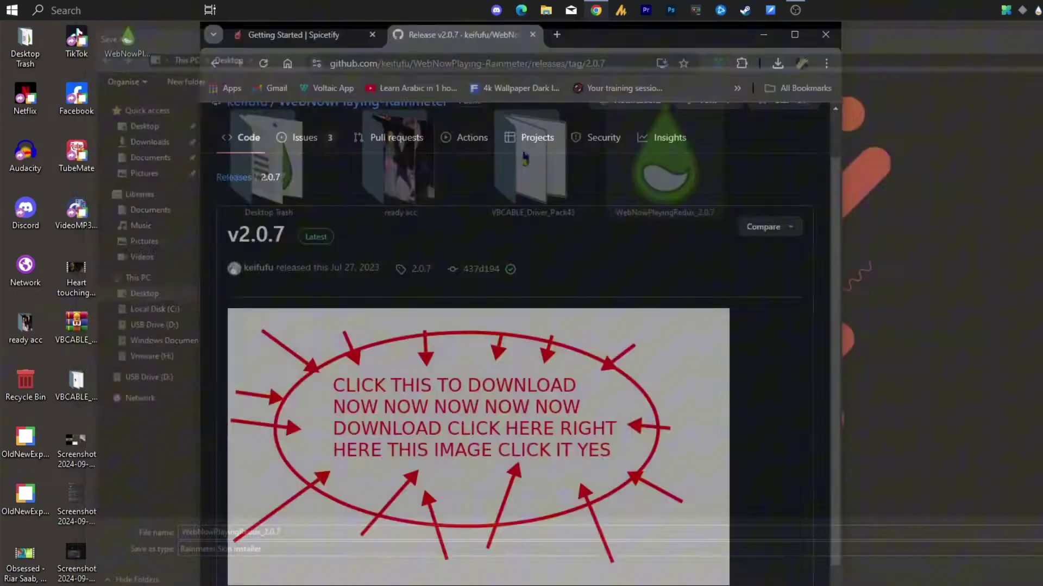
double_click(123, 40)
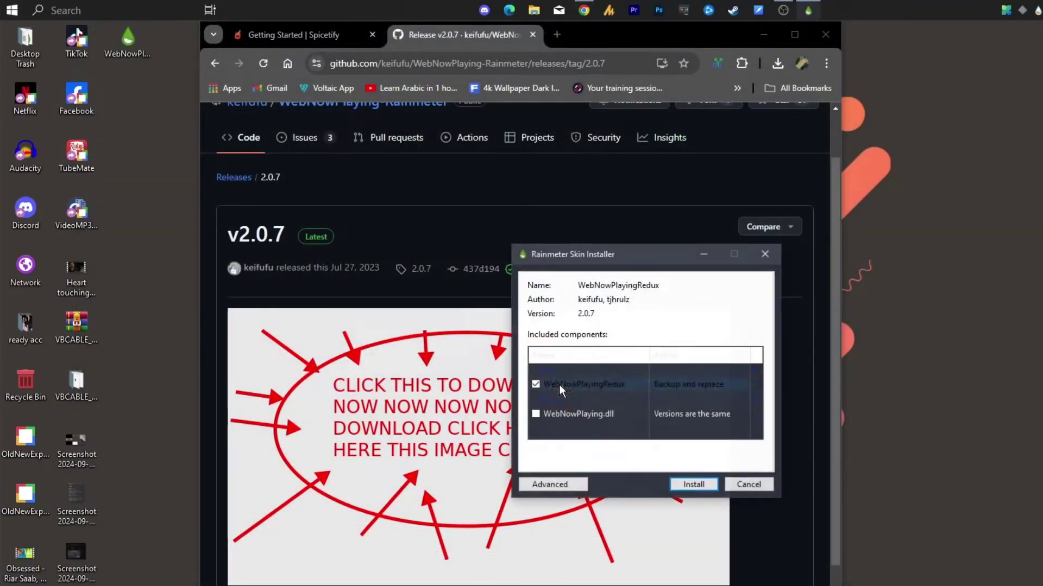
left_click(694, 483)
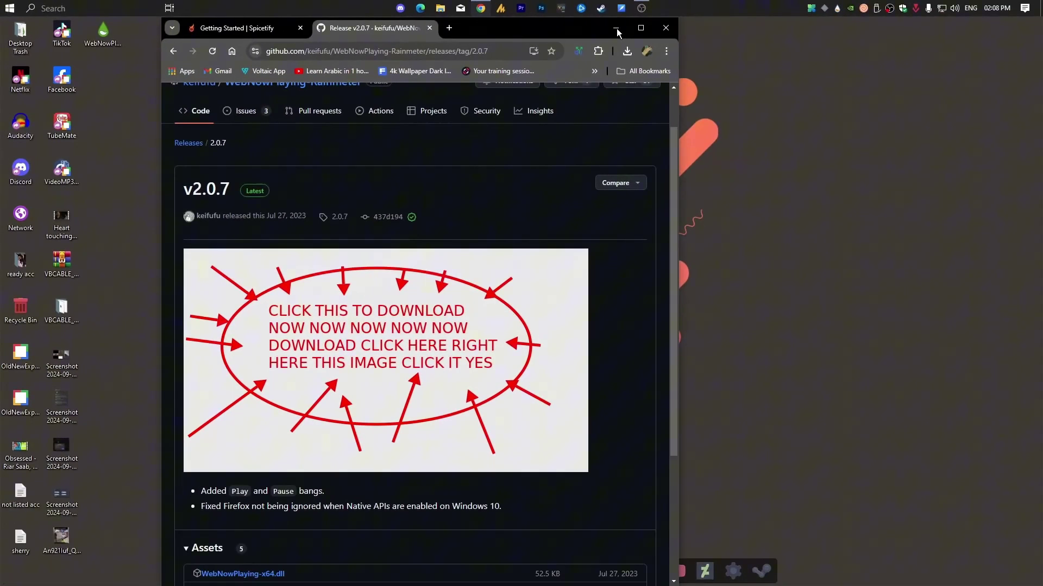
Minimize Chrome and open the Duality music skin's .ini file in Notepad via Edit skin
left_click(617, 28)
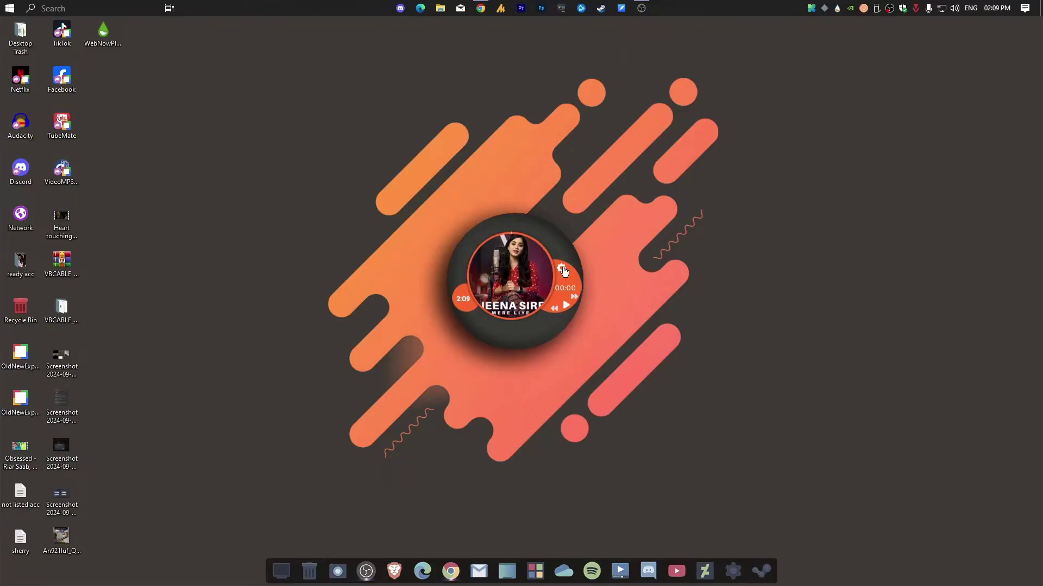
right_click(513, 265)
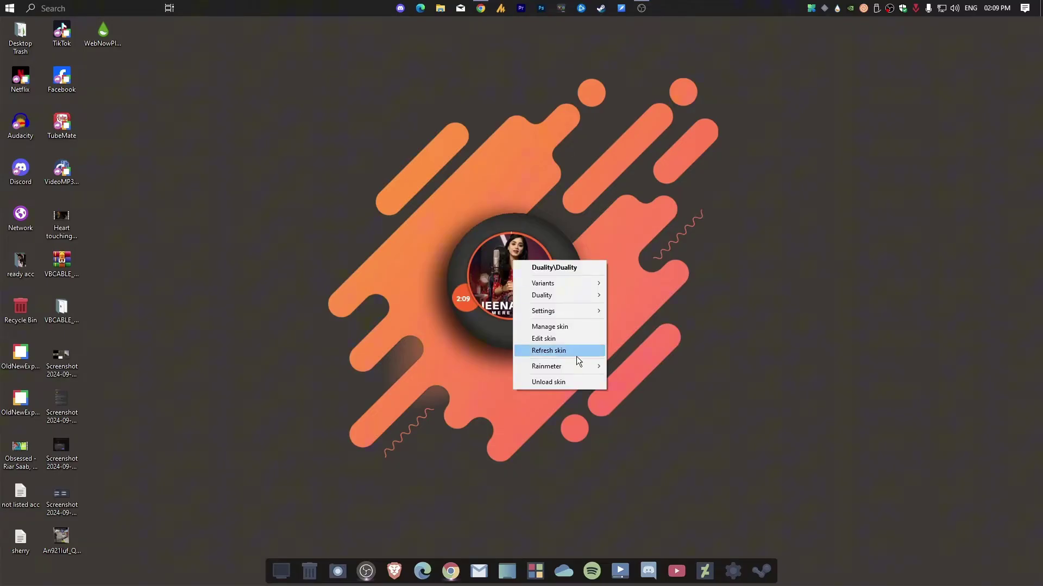
left_click(574, 339)
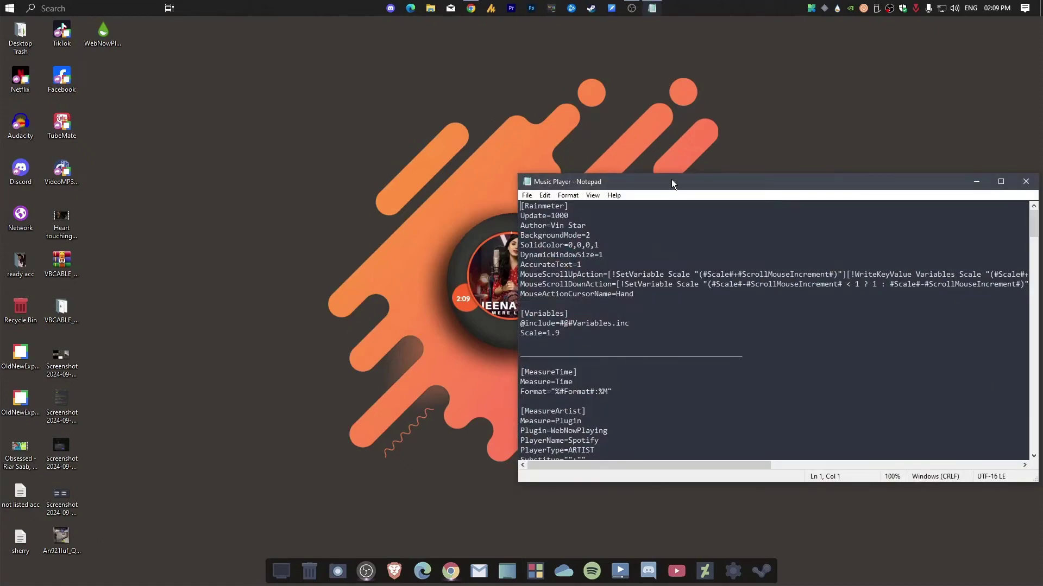
Move the Notepad window to the top, enlarge it, and place the cursor on Measure=Time
left_click_drag(671, 179, 601, 47)
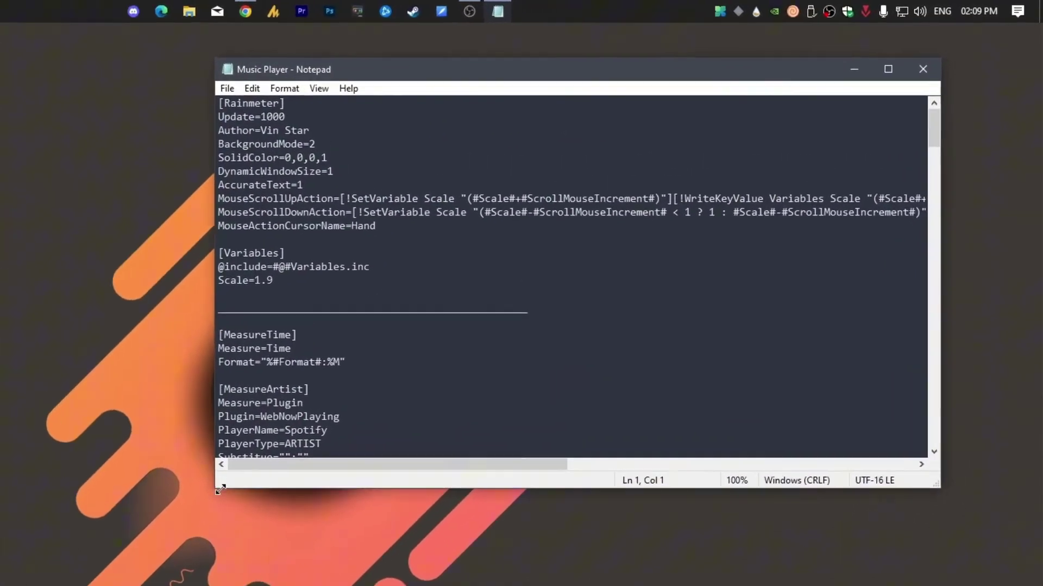
left_click_drag(353, 409, 320, 516)
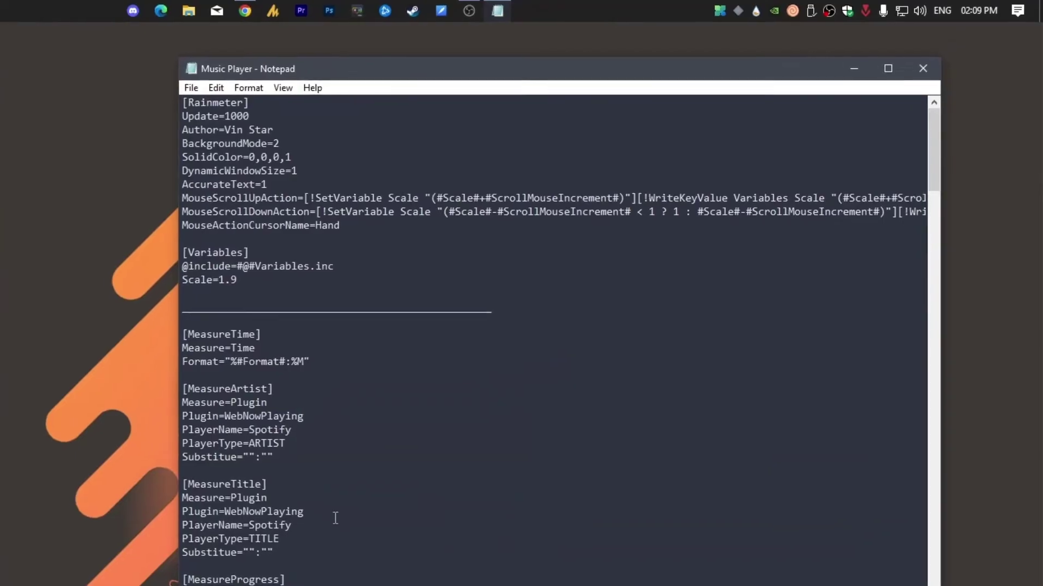
scroll(336, 518, "down", 4)
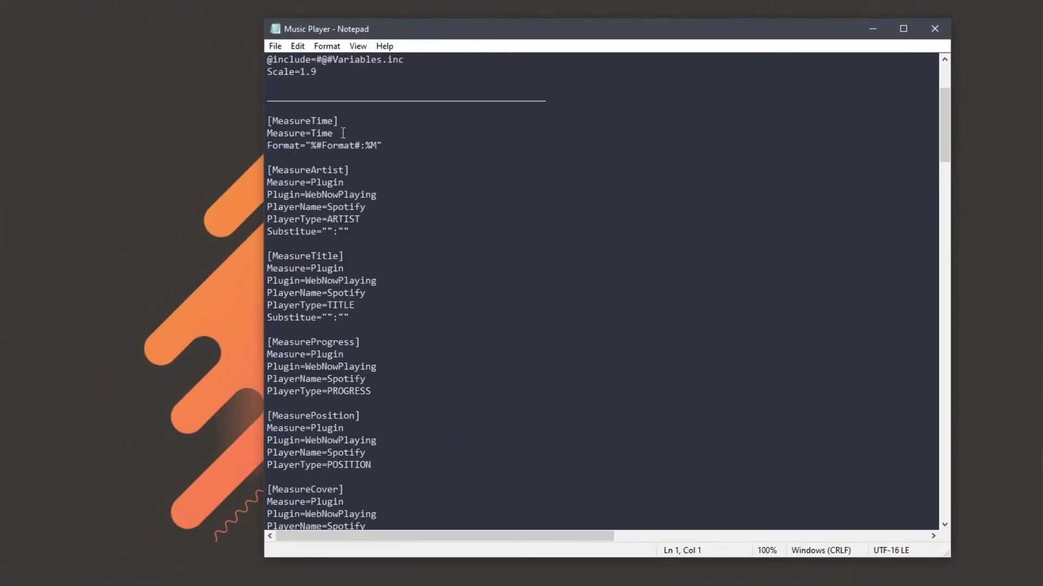
left_click(269, 133)
Scroll through the measure sections down to the MeasureStateButton section
scroll(384, 219, "up", 4)
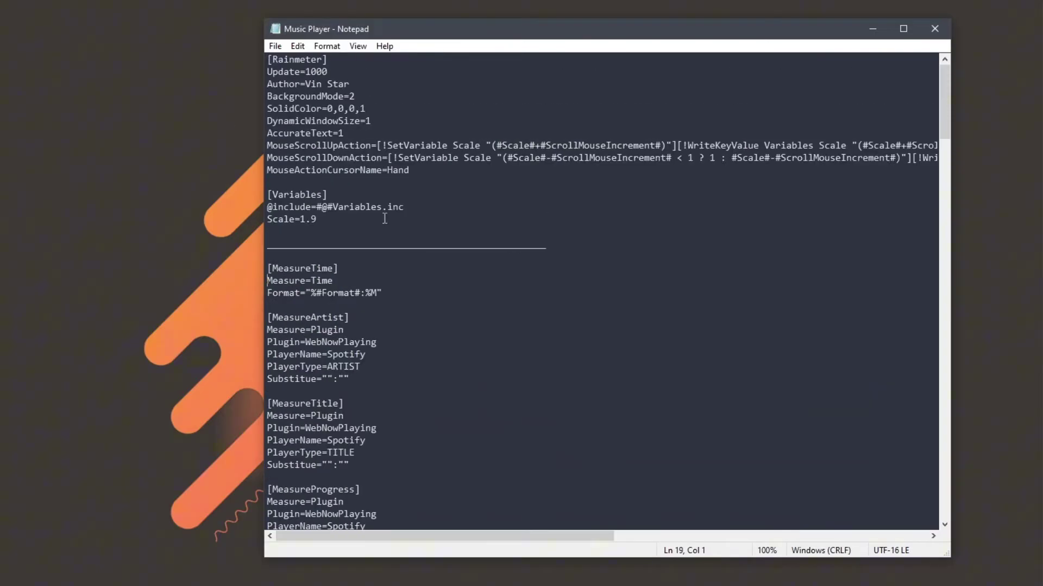
scroll(384, 218, "down", 3)
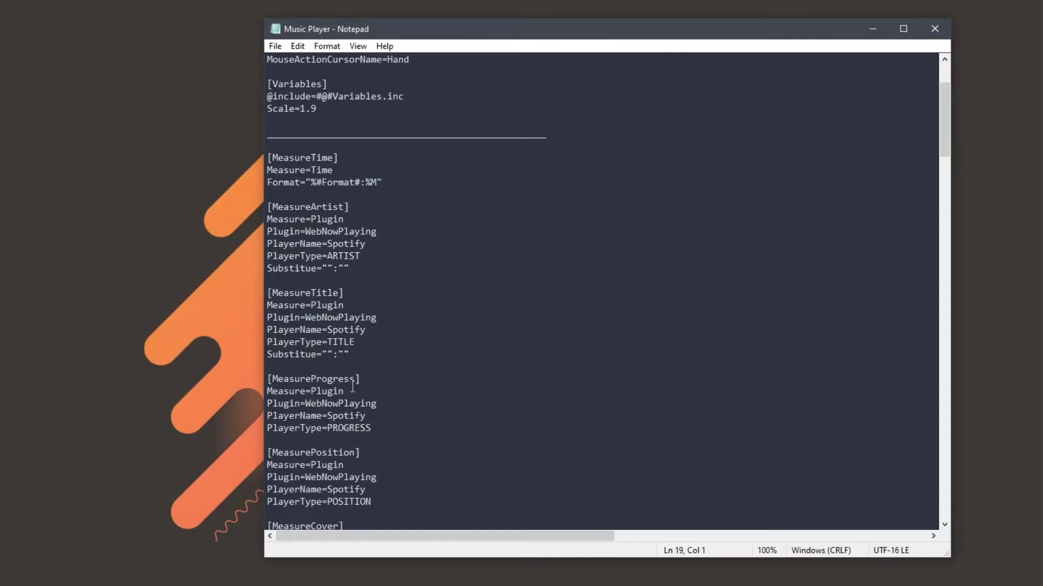
scroll(326, 464, "down", 3)
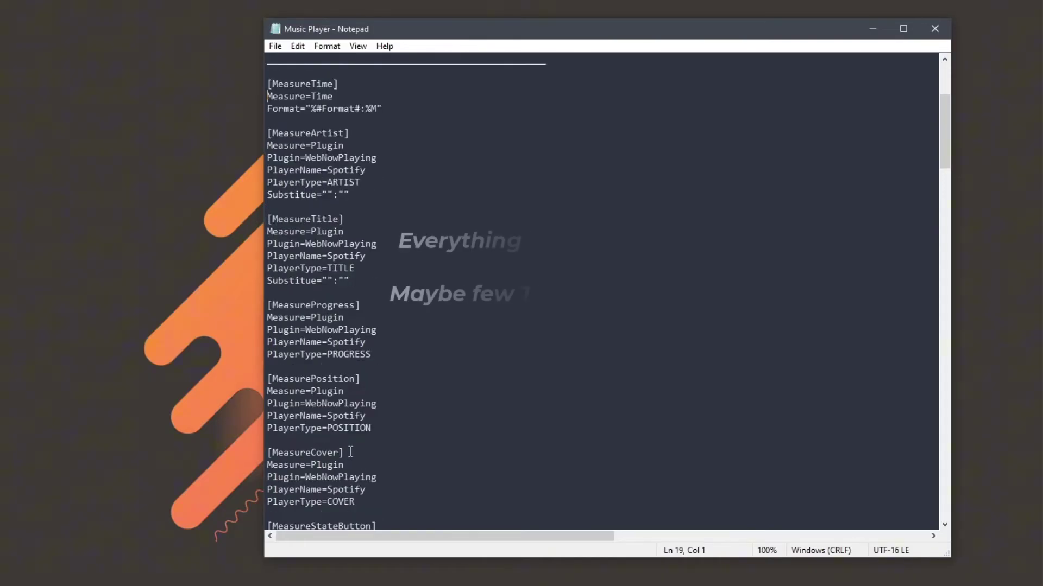
scroll(355, 460, "down", 1)
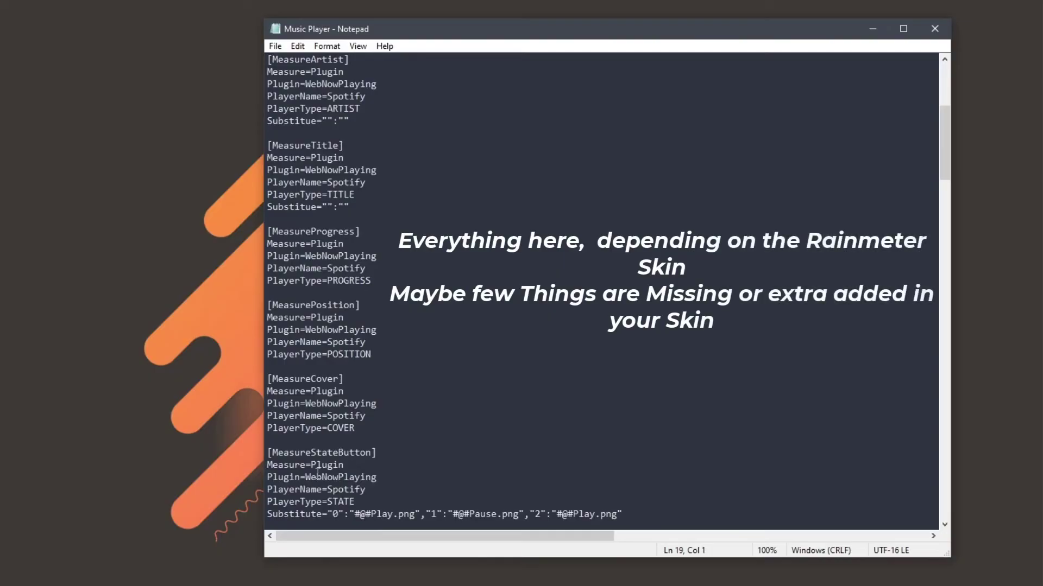
scroll(373, 462, "down", 2)
scroll(372, 462, "down", 1)
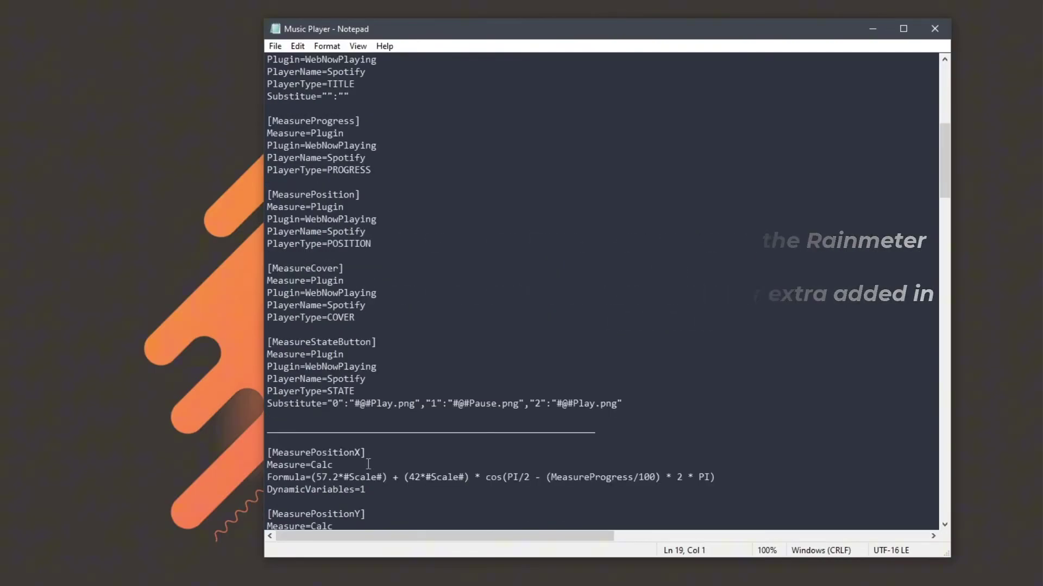
scroll(597, 440, "up", 1)
left_click_drag(634, 437, 316, 379)
left_click(472, 407)
scroll(454, 415, "up", 6)
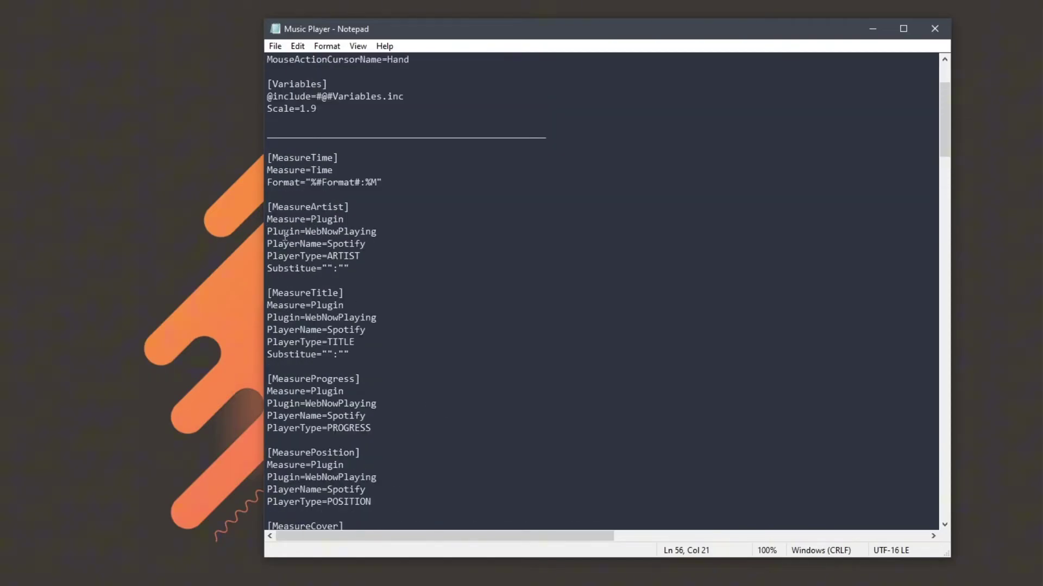
Retype the MeasureArtist Plugin name, leaving it as WebNowPlaying
left_click_drag(305, 231, 391, 230)
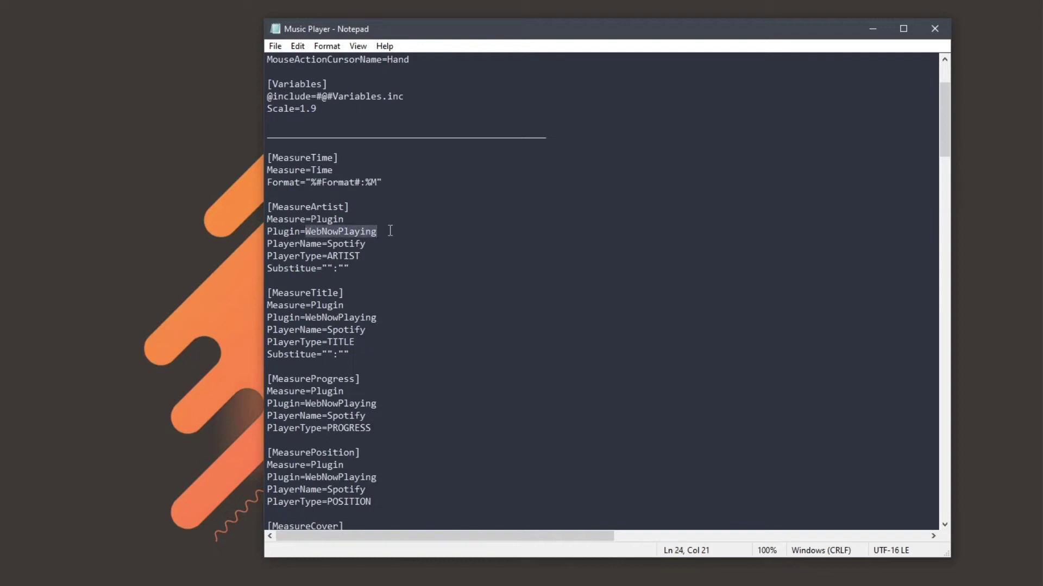
type("nowplaying.dll")
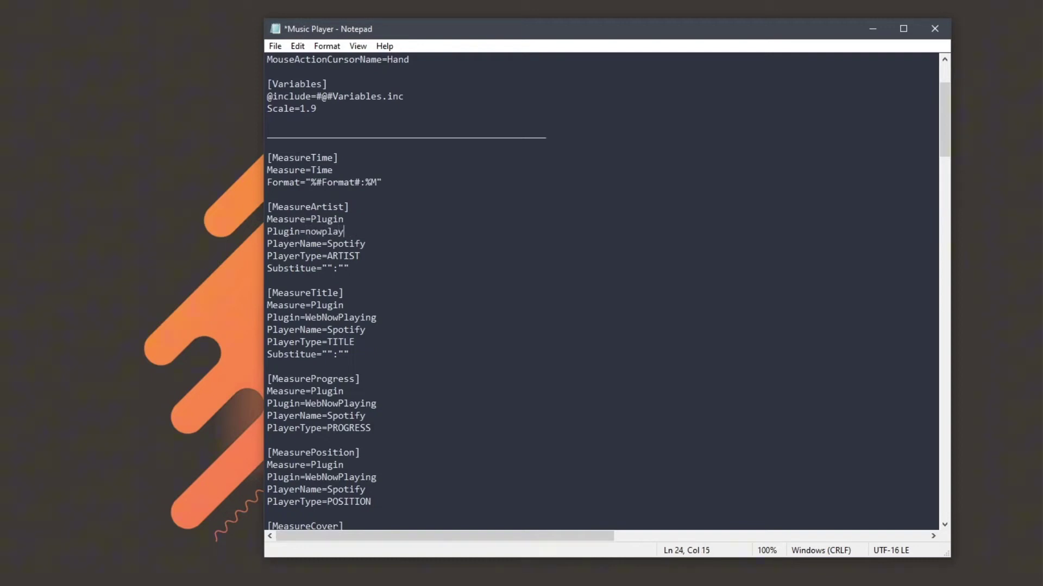
key("BackSpace")
key("BackSpace")
key("BackSpace")
key("BackSpace")
key("BackSpace")
key("BackSpace")
key("BackSpace")
type(".dll")
key("BackSpace")
key("BackSpace")
key("BackSpace")
key("BackSpace")
key("BackSpace")
key("BackSpace")
key("BackSpace")
key("BackSpace")
key("BackSpace")
key("BackSpace")
key("BackSpace")
type("WebNowPlaying")
Review the Spotify player and WebNowPlaying plugin lines under MeasureTitle, MeasureProgress and MeasurePosition
left_click_drag(327, 243, 392, 244)
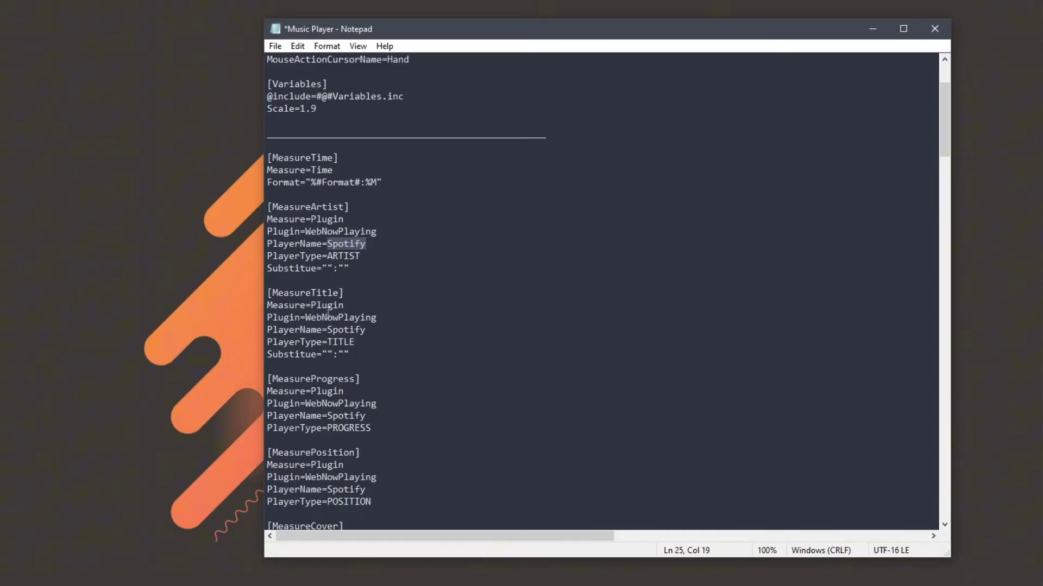
left_click_drag(306, 317, 363, 331)
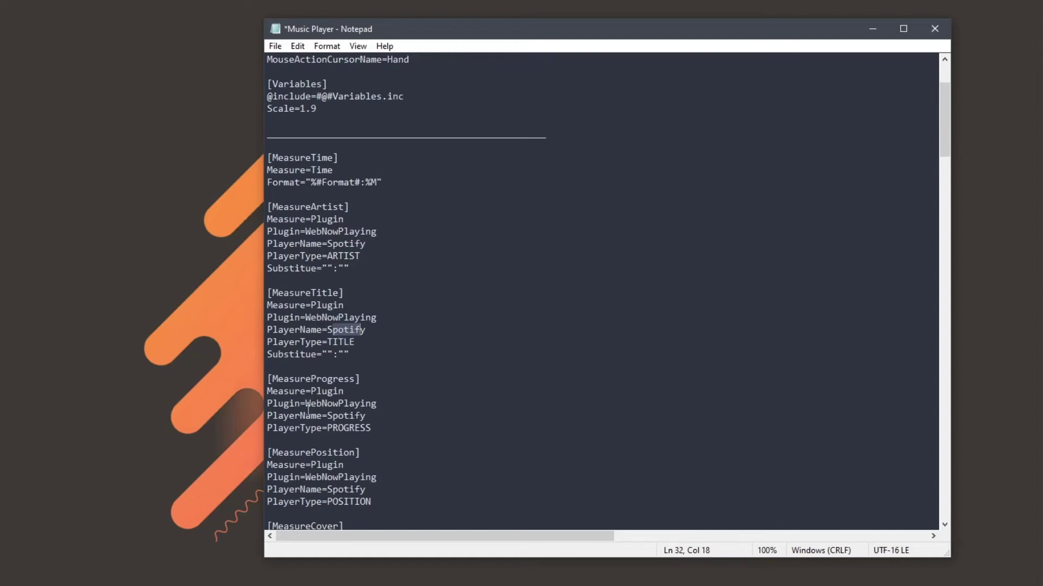
left_click_drag(308, 410, 451, 415)
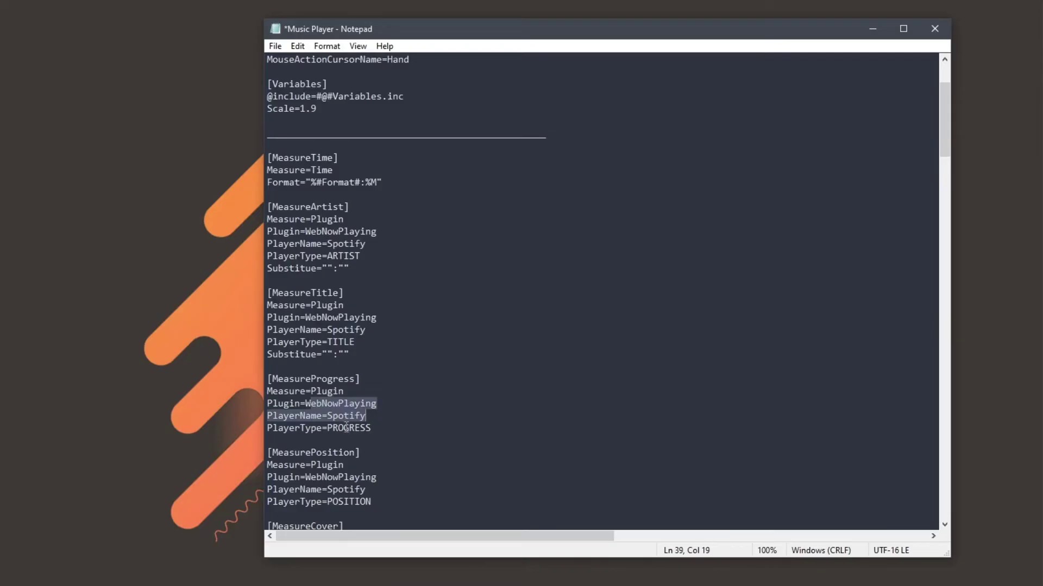
left_click(379, 414)
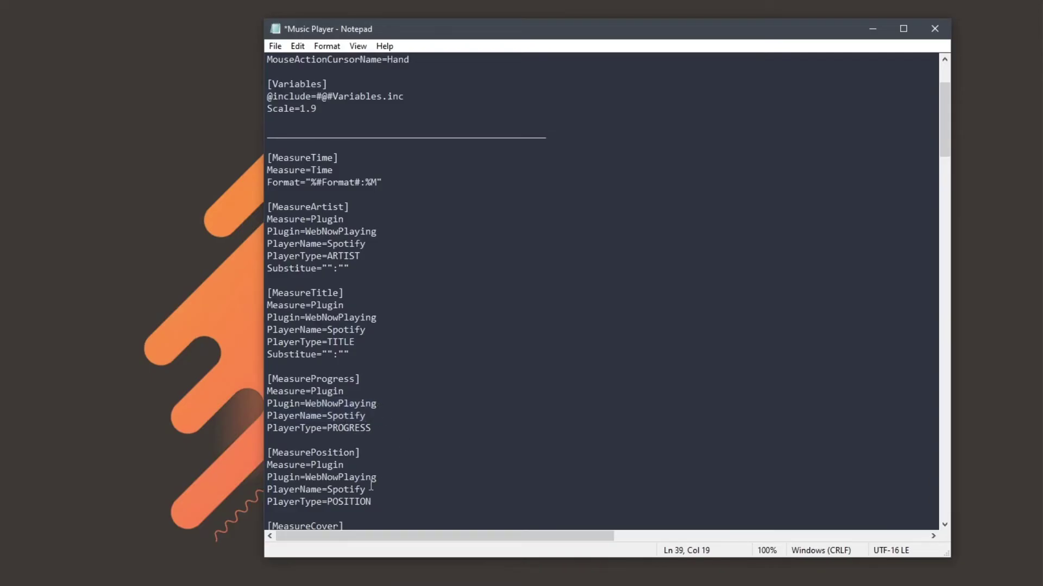
left_click_drag(367, 490, 313, 479)
scroll(386, 432, "down", 4)
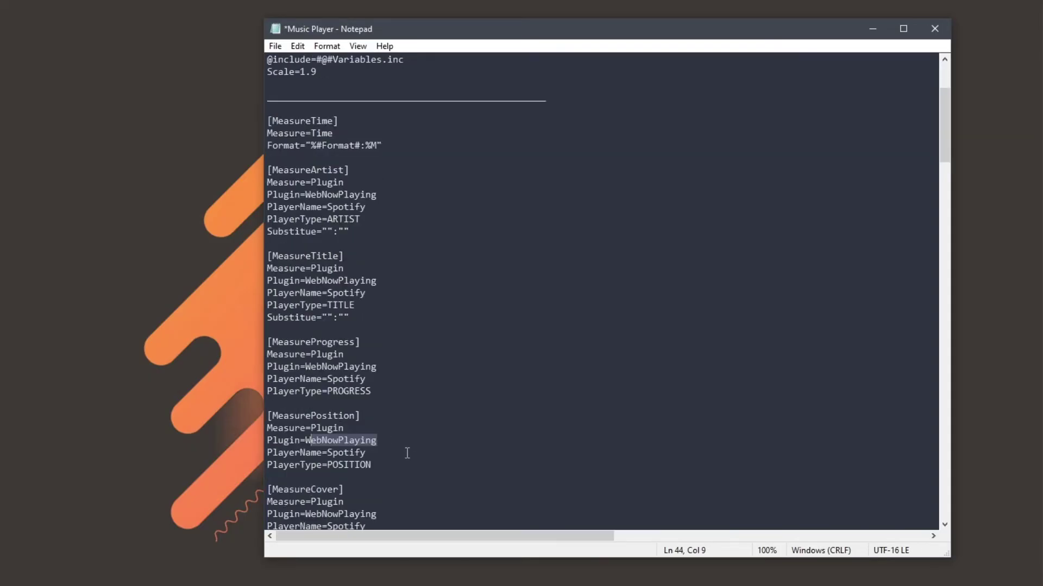
left_click(427, 450)
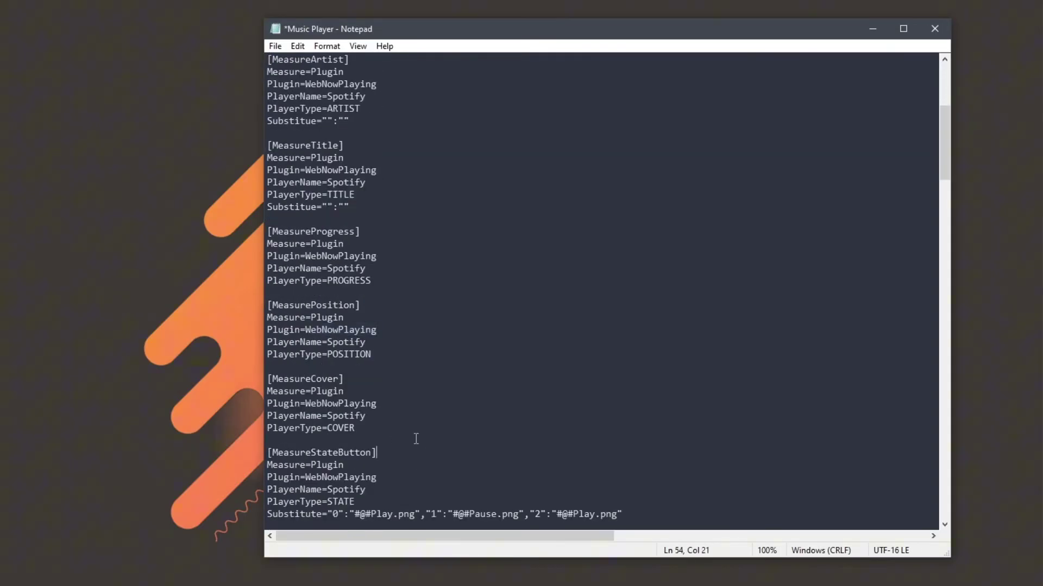
Save the skin file from the File menu and close Notepad
left_click(269, 46)
left_click(308, 110)
left_click(934, 28)
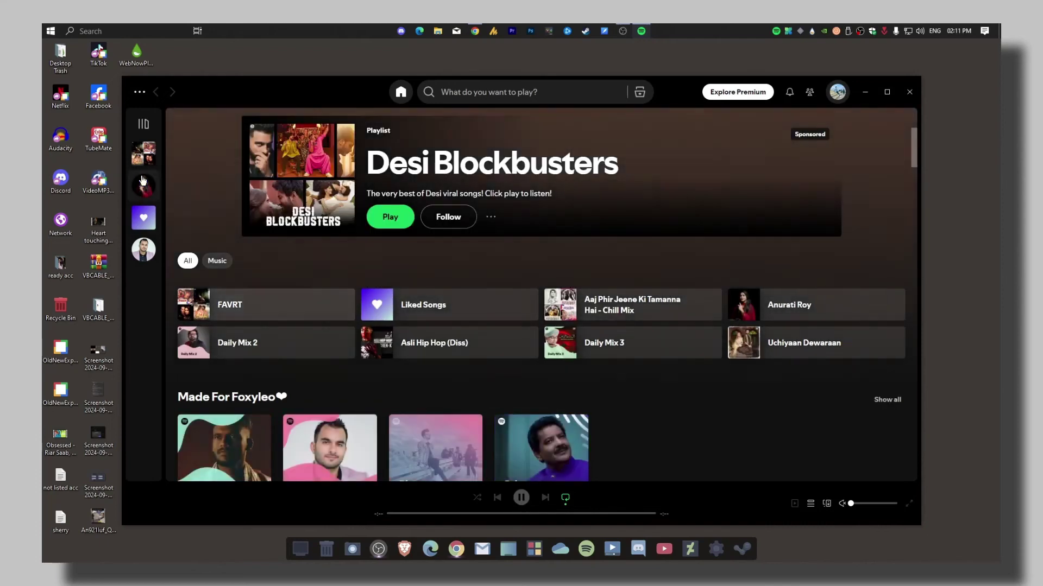
Play the FAVRT playlist, starting Apnaa Mujhe Tu Lagaa by Sonu Nigam
left_click(144, 154)
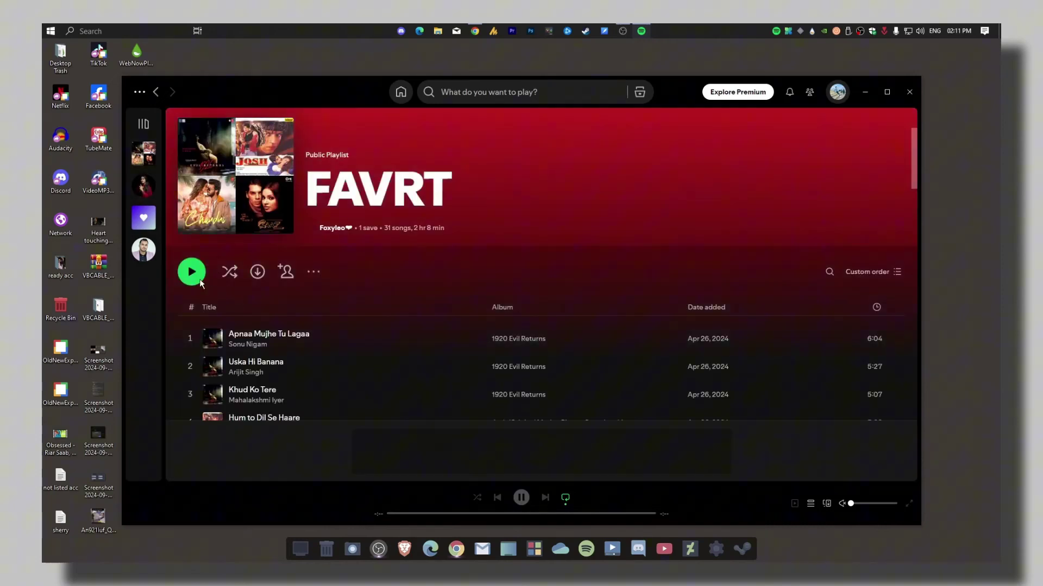
left_click(191, 271)
left_click(865, 92)
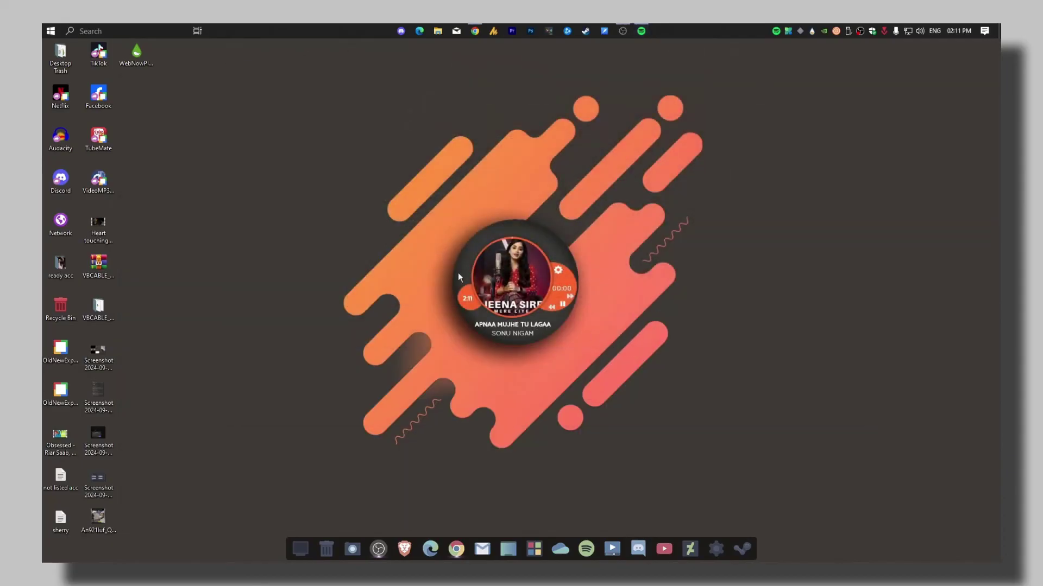